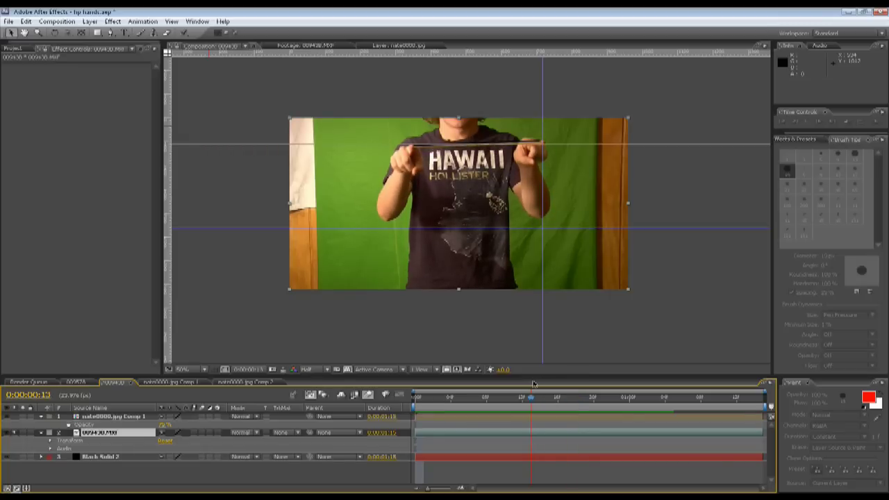
Step: Remove the extra layers so only the hand footage remains in the 00943B composition
left_click(136, 417)
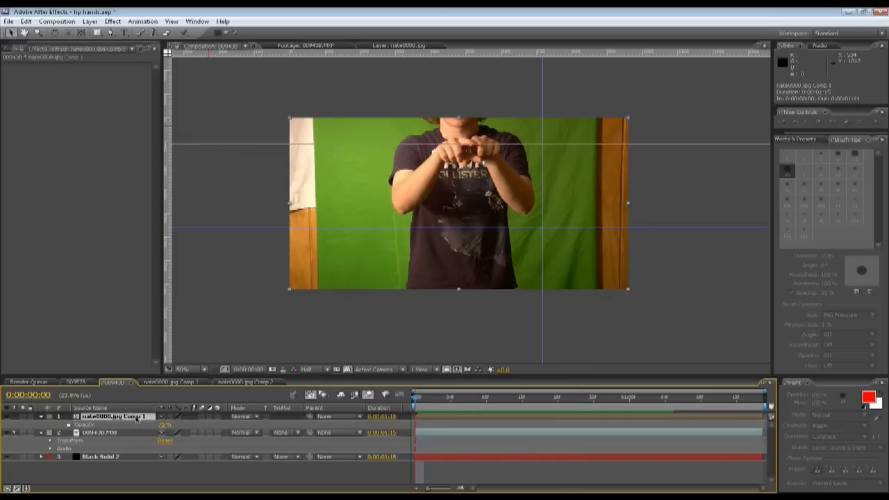
key("ctrl+z")
key("space")
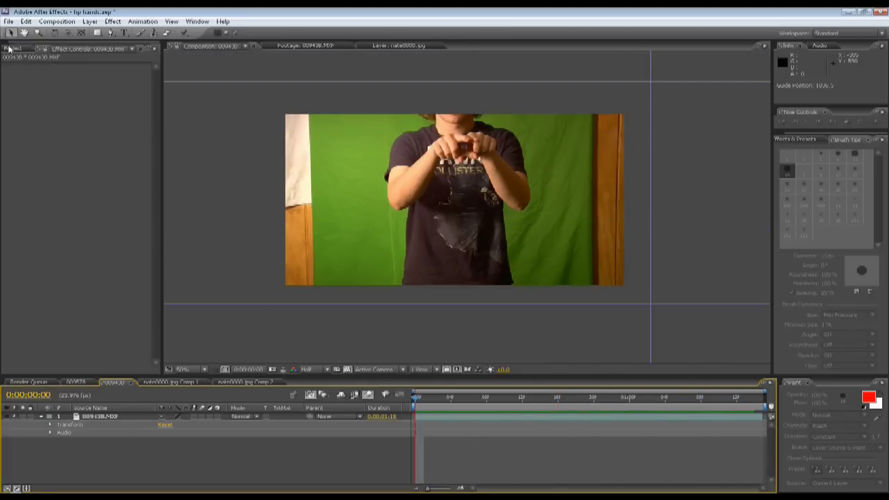
Step: Add nate0000.jpg from the Project panel as the top layer above the hand footage
left_click(9, 50)
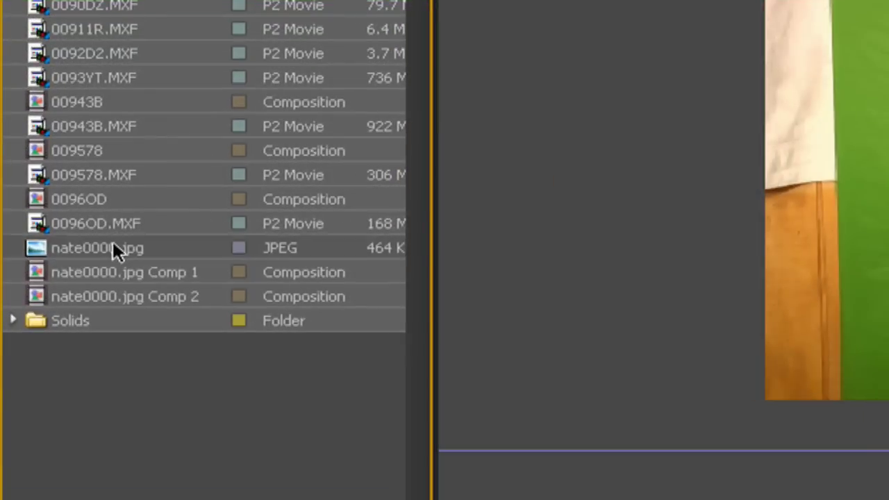
left_click_drag(113, 244, 294, 499)
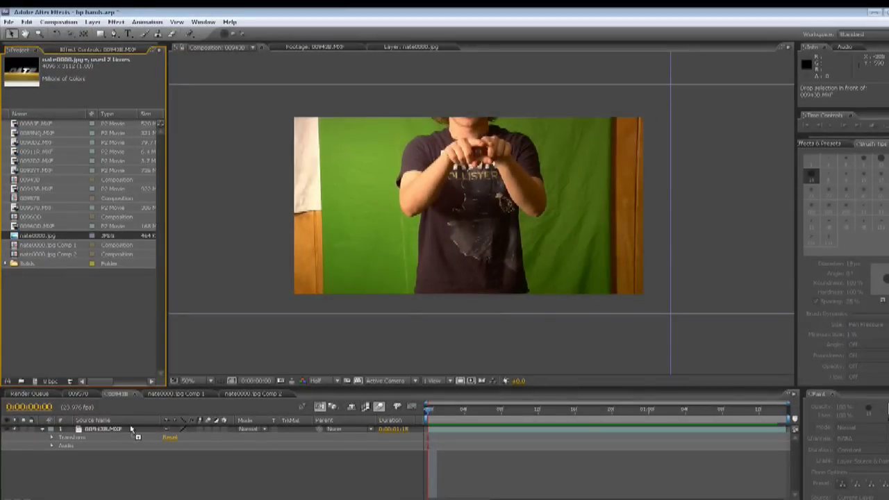
left_click_drag(130, 428, 130, 428)
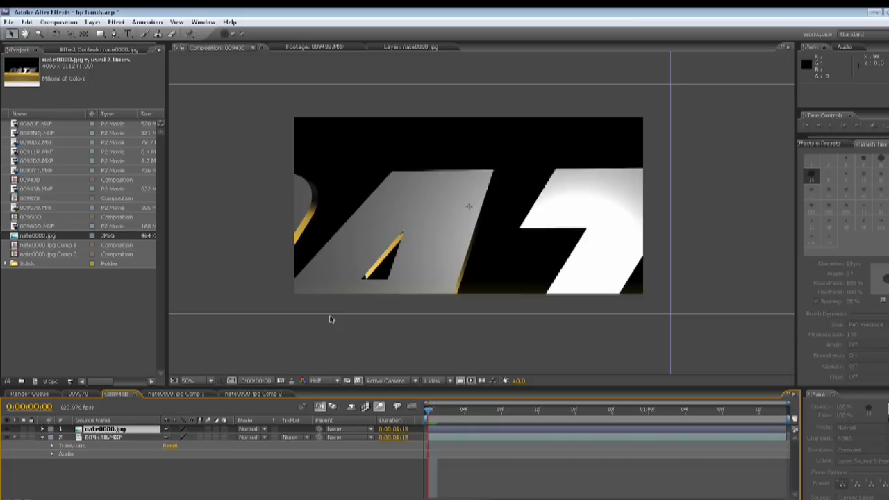
Step: Scale the nate0000.jpg layer down to 14% and nudge it slightly right in the viewer
key("s")
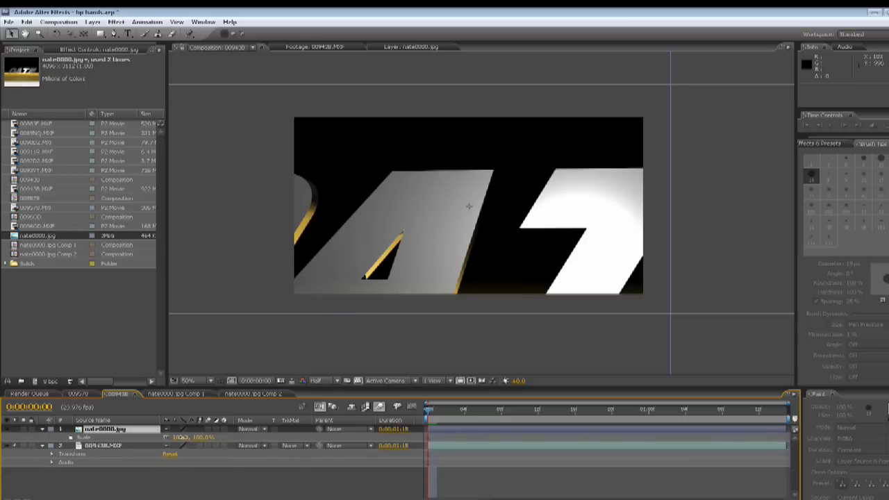
left_click_drag(182, 437, 139, 441)
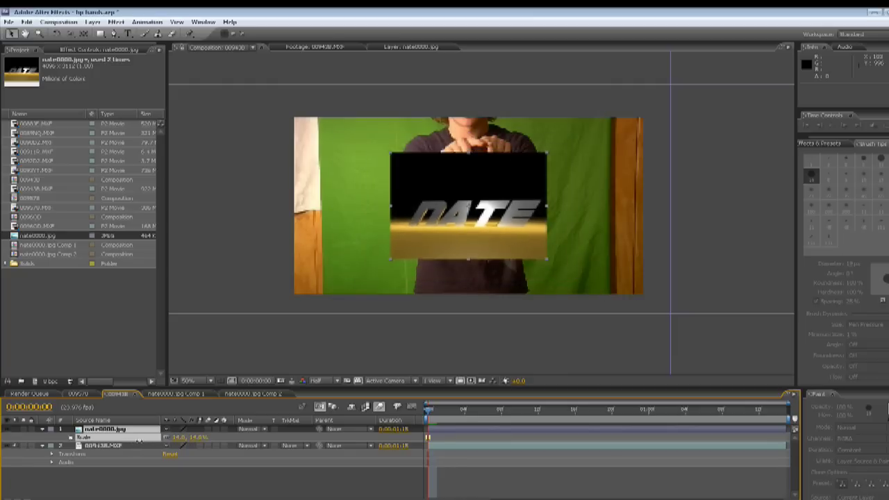
left_click_drag(441, 230, 452, 229)
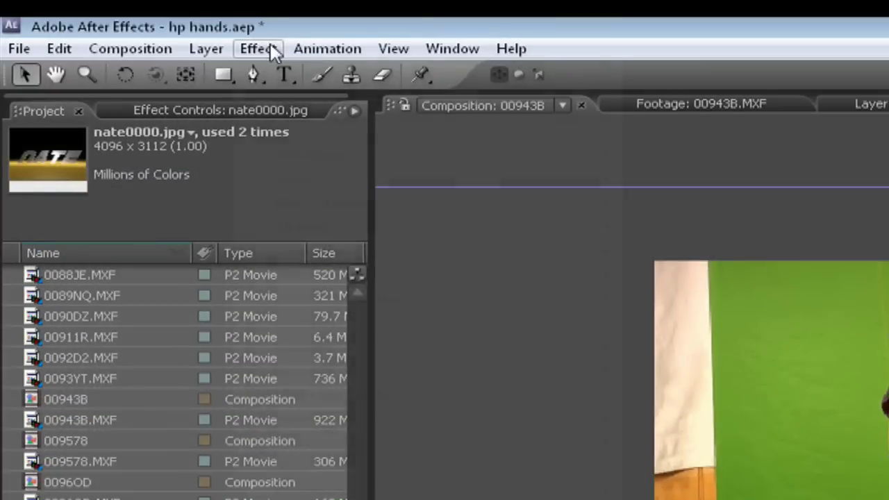
Step: Apply Effect > Distort > Corner Pin to the nate0000.jpg title layer
left_click(258, 49)
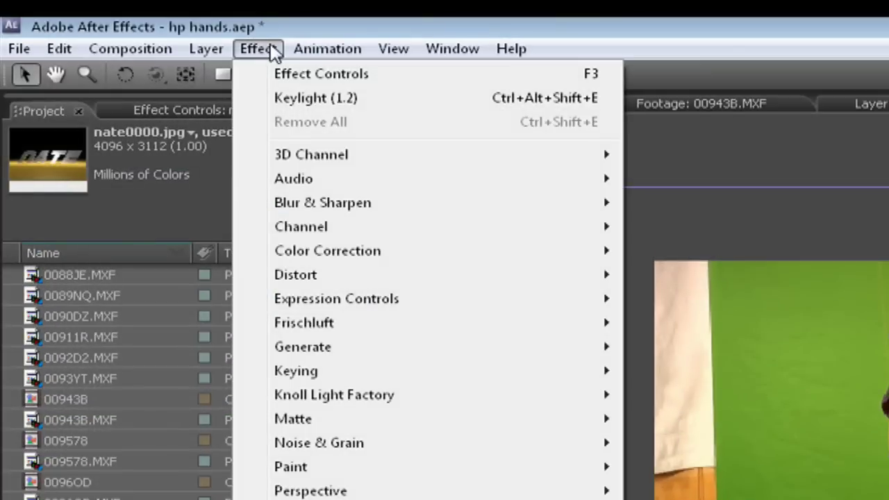
mouse_move(298, 274)
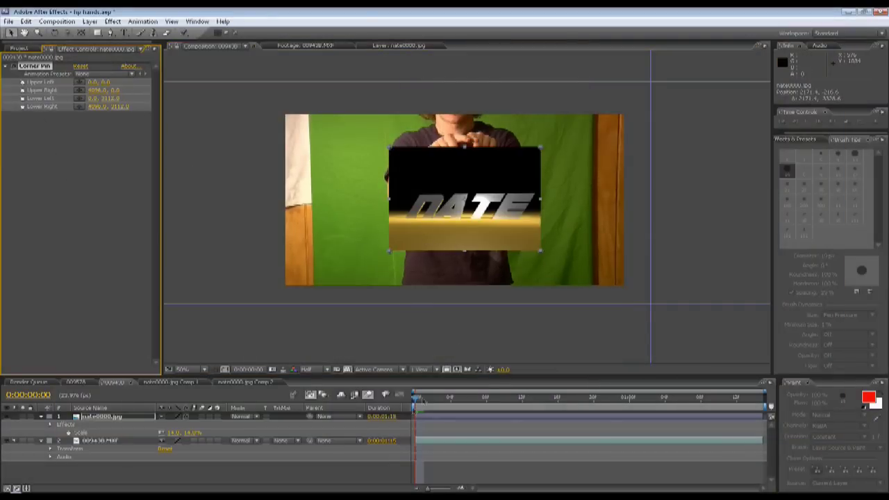
Step: At frame 0, keyframe all four Corner Pin points and start placing Upper Left on the thumb
left_click_drag(420, 401, 390, 408)
left_click(391, 408)
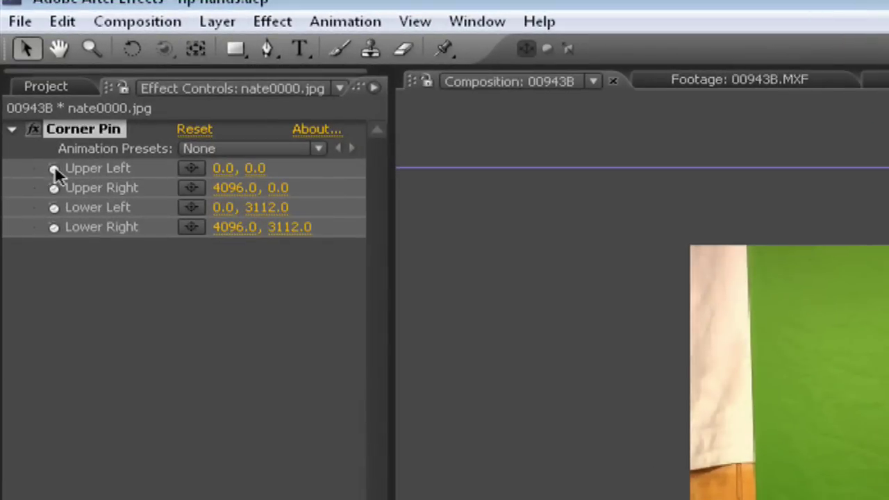
left_click(54, 168)
left_click(53, 187)
left_click(54, 207)
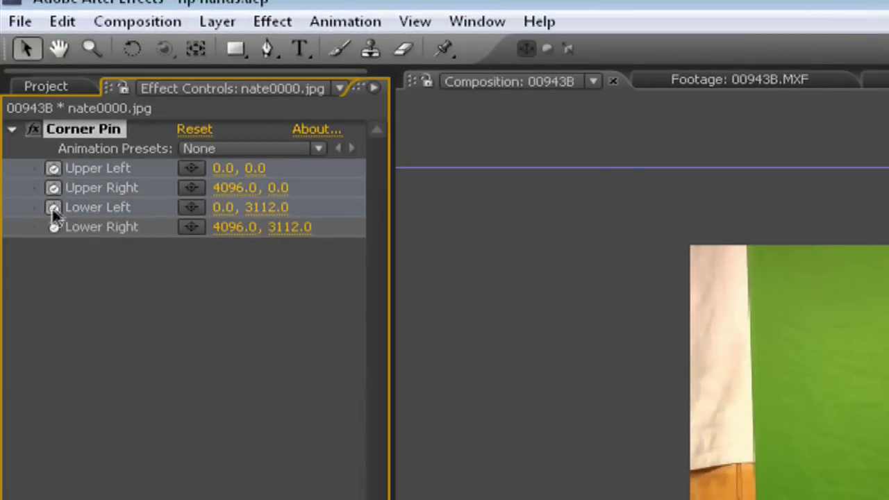
left_click(54, 227)
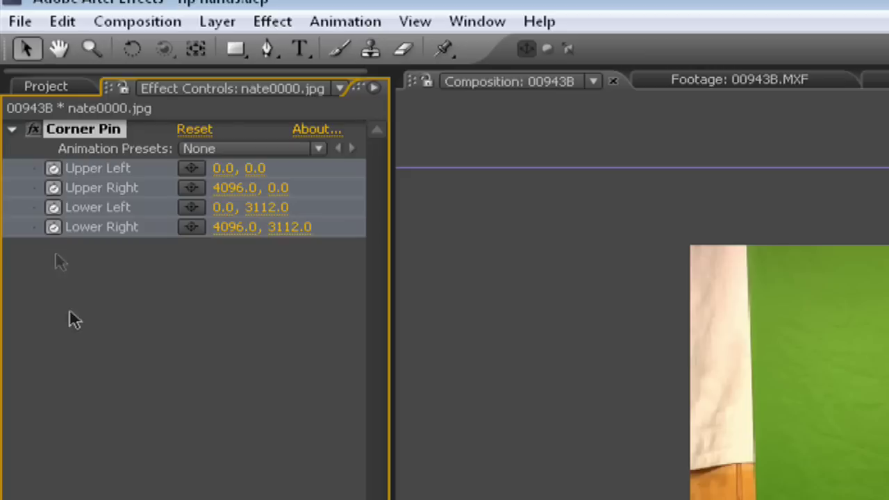
left_click(192, 174)
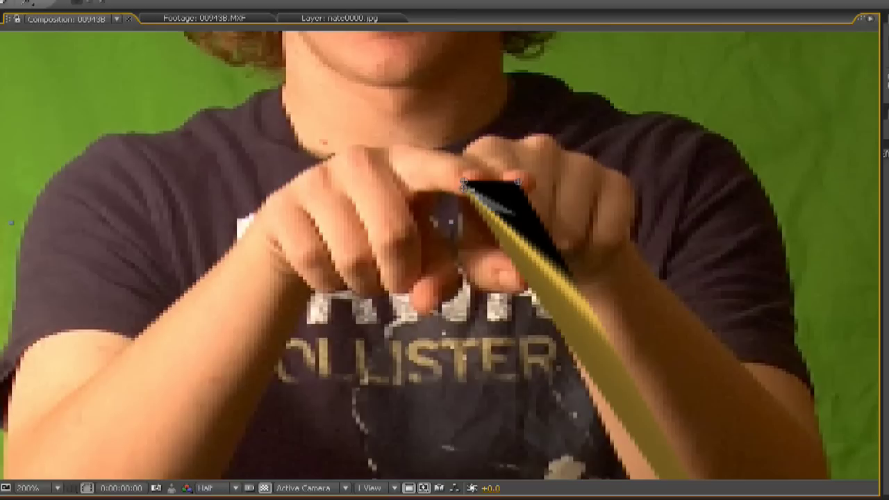
Step: Drag the Corner Pin handles to collapse the title into a thin strip between the fingertips
left_click_drag(518, 182, 532, 189)
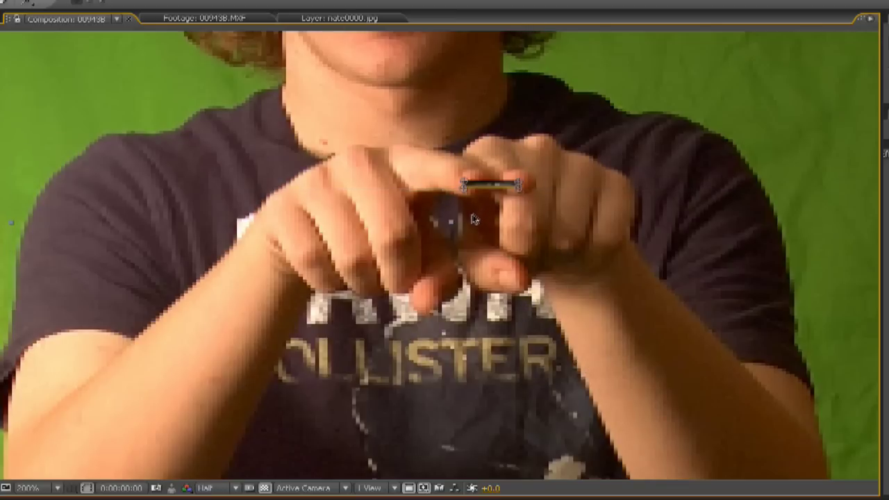
scroll(468, 218, "down", 3)
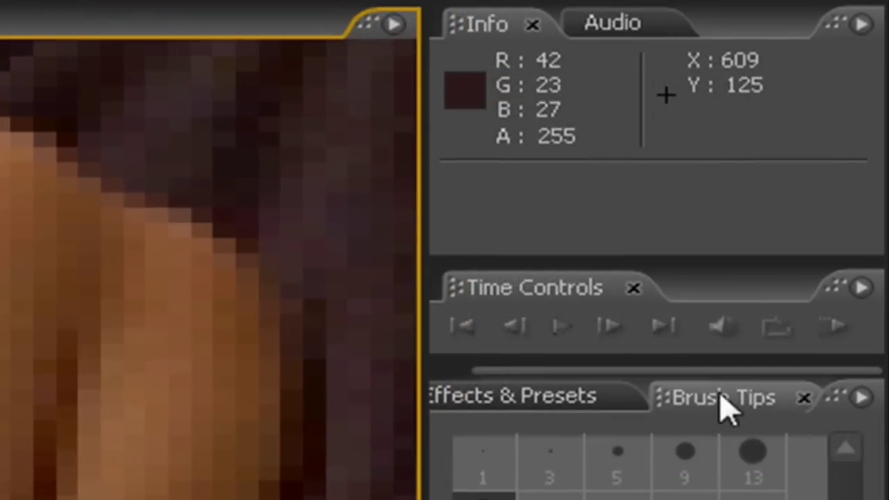
Step: One frame later, reposition all four Corner Pin corners, pinning Lower Right to the bar's end
left_click(611, 323)
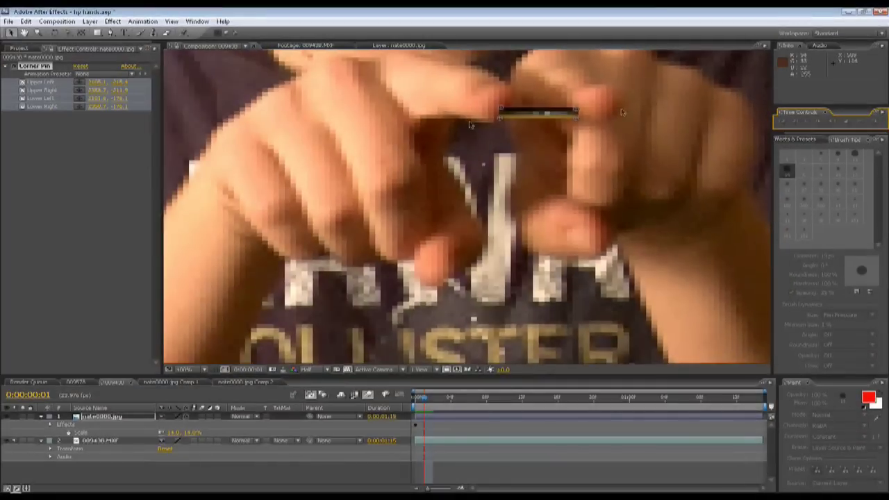
left_click(80, 83)
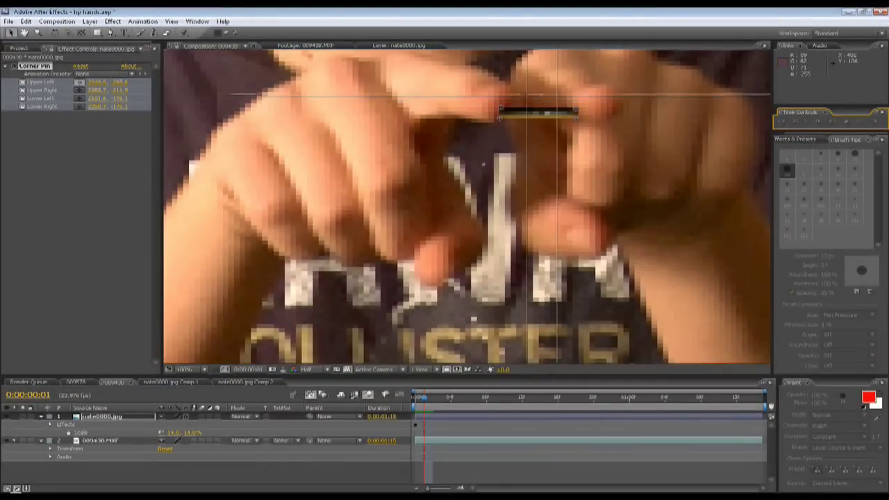
left_click(493, 101)
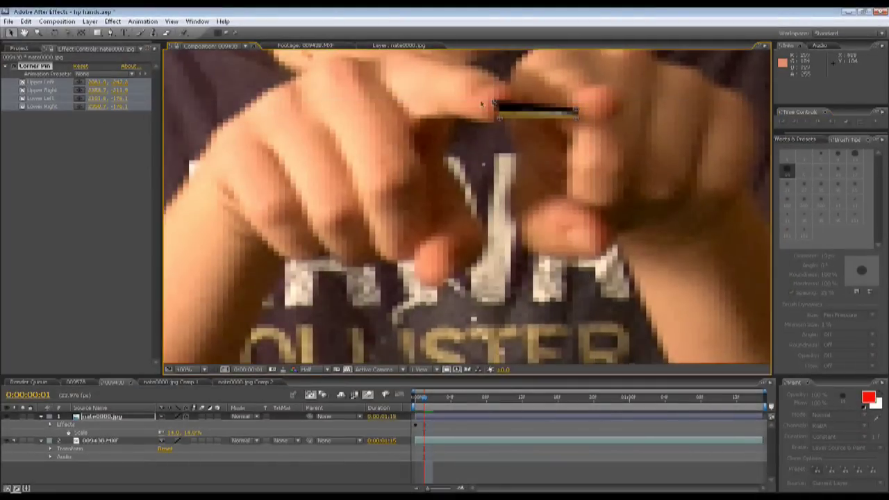
left_click(80, 90)
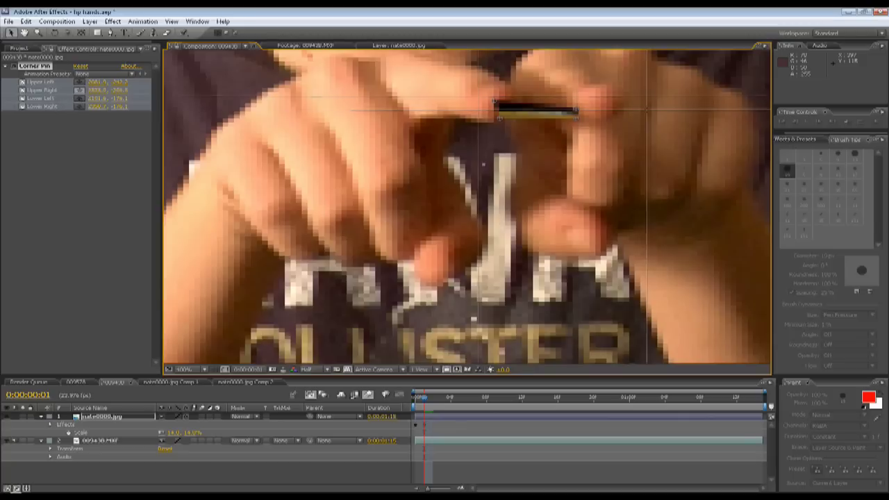
left_click(598, 103)
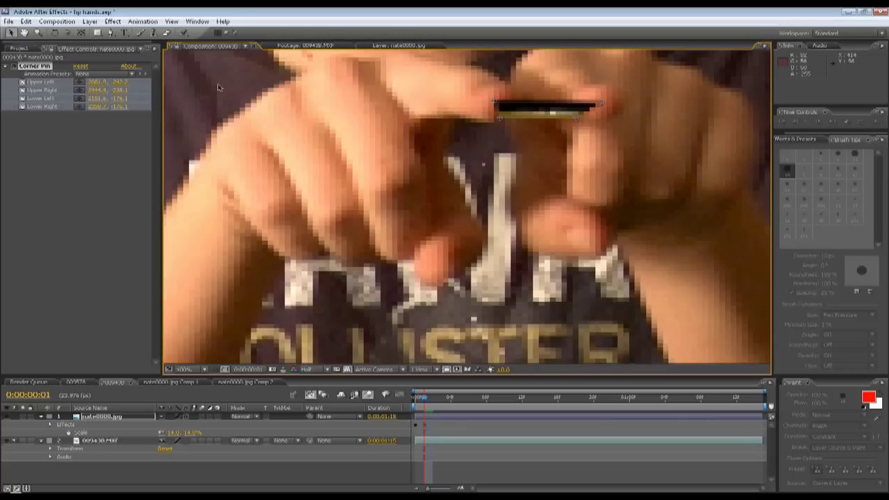
left_click(78, 99)
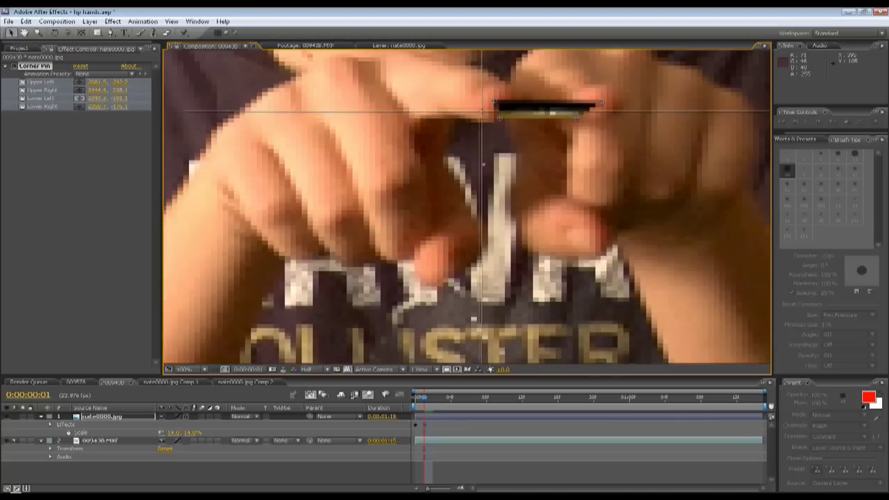
left_click(489, 116)
left_click(78, 108)
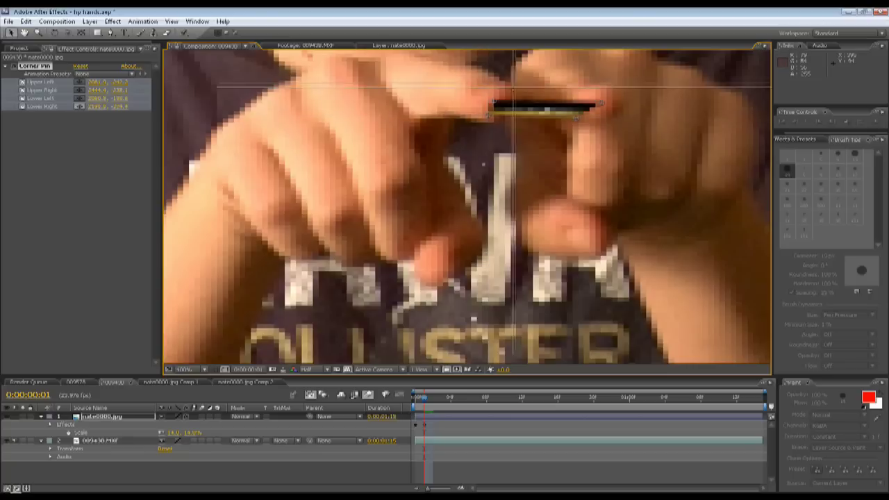
left_click(603, 111)
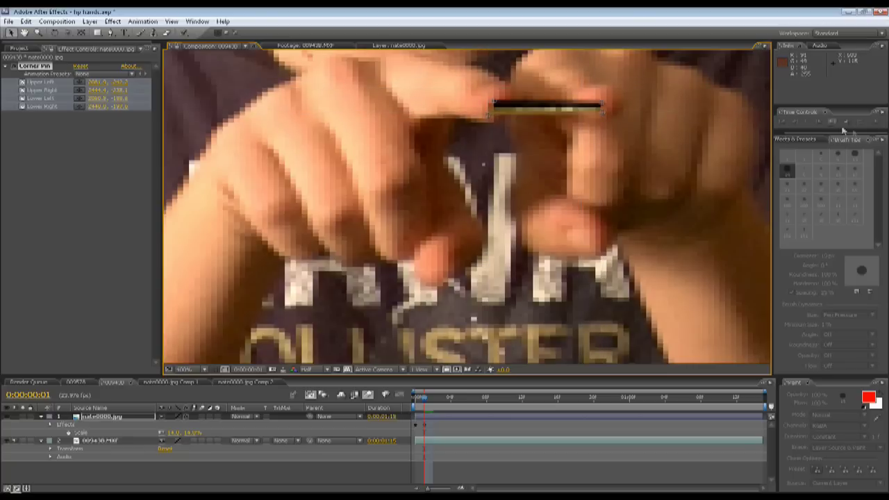
Step: Step two frames forward and back to check the pin, then view the frame at 100%
left_click(815, 122)
left_click(815, 122)
left_click(804, 125)
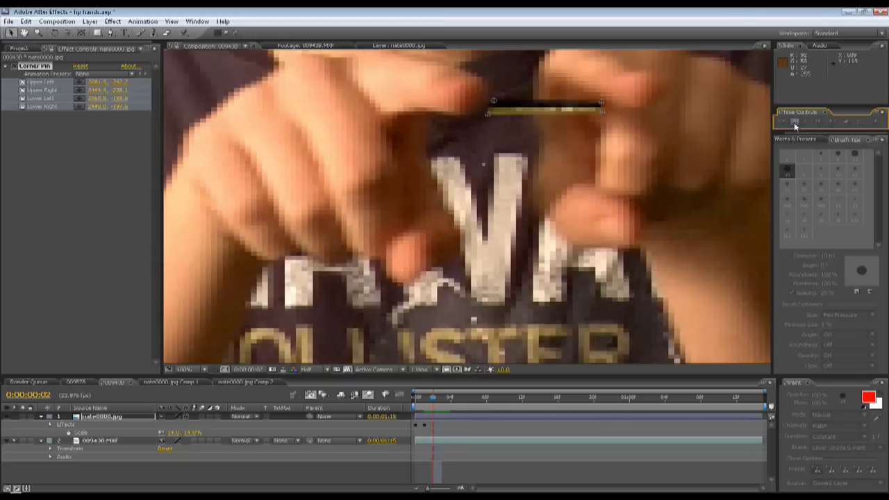
left_click(804, 125)
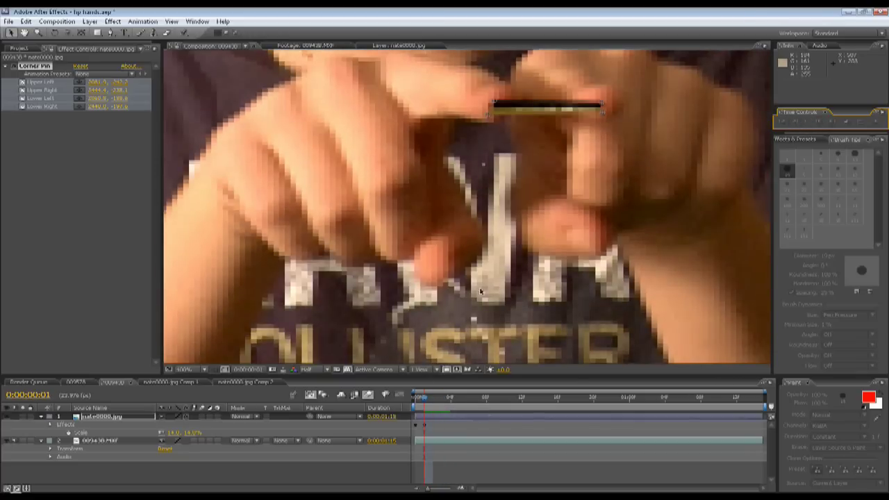
key("slash")
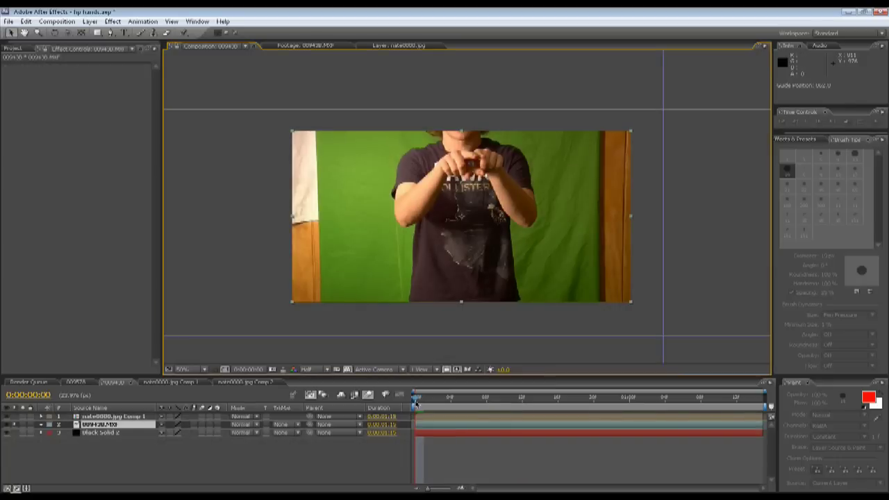
Step: Select the nate0000.jpg Comp 1 layer, reveal its Opacity, and move to about one second
left_click_drag(416, 403, 389, 432)
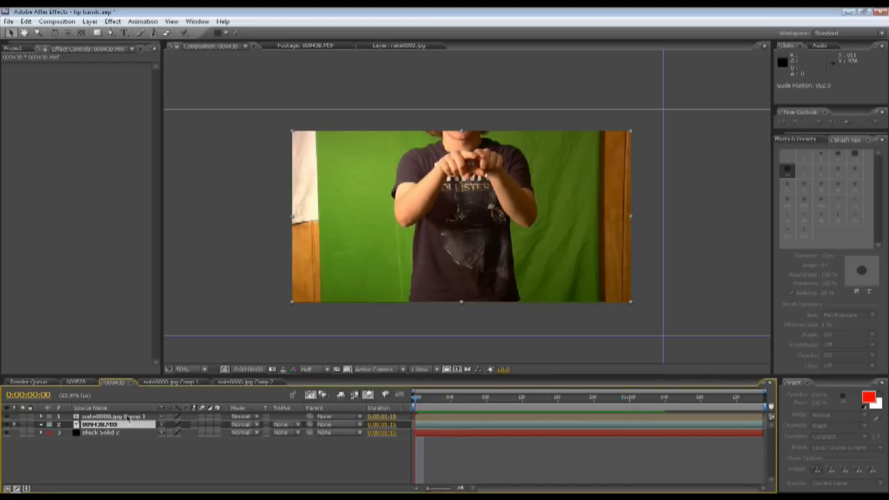
left_click(127, 416)
key("t")
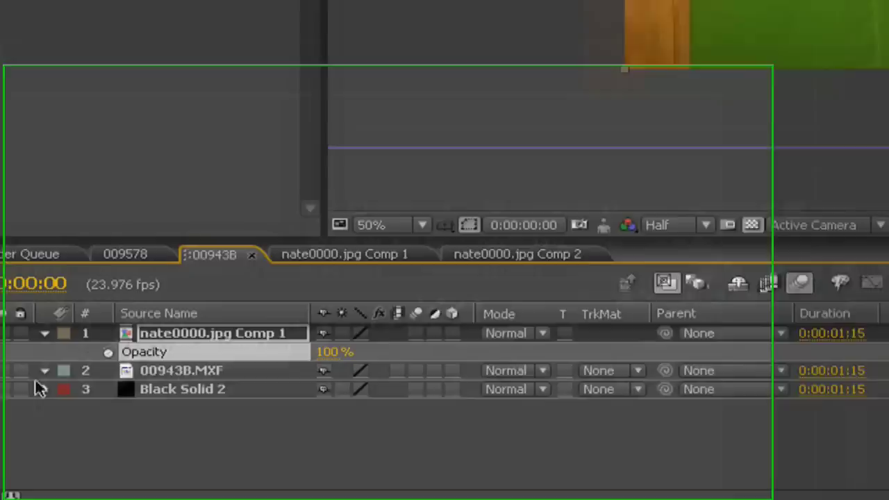
key("t")
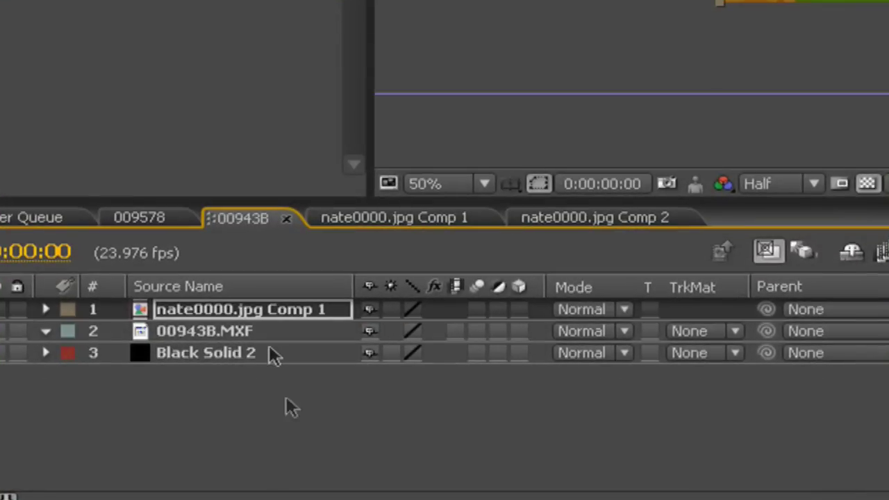
left_click(405, 464)
left_click(284, 309)
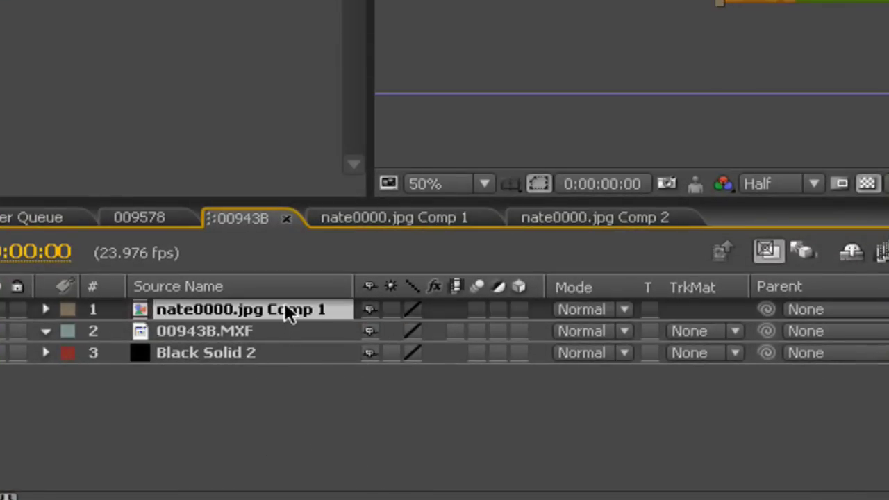
key("t")
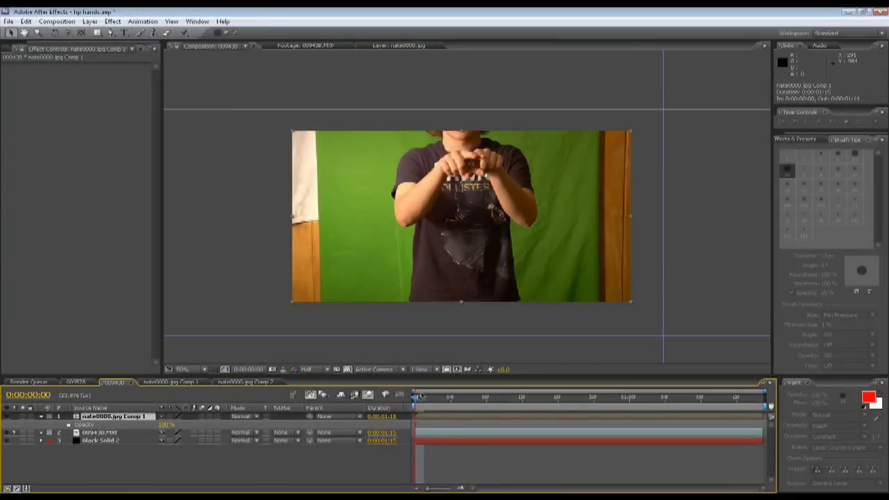
left_click_drag(419, 396, 660, 386)
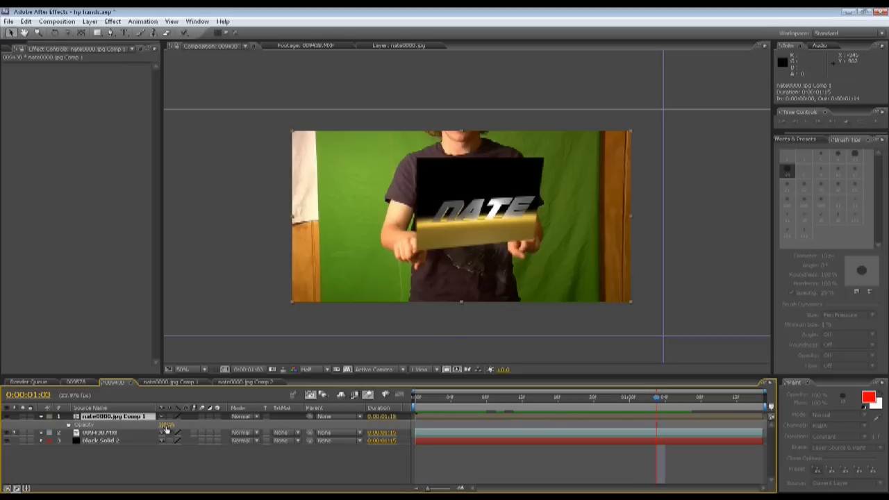
Step: Keyframe a lower Opacity so the shirt shows through the NATE card, then return to an earlier frame
left_click_drag(165, 429, 148, 426)
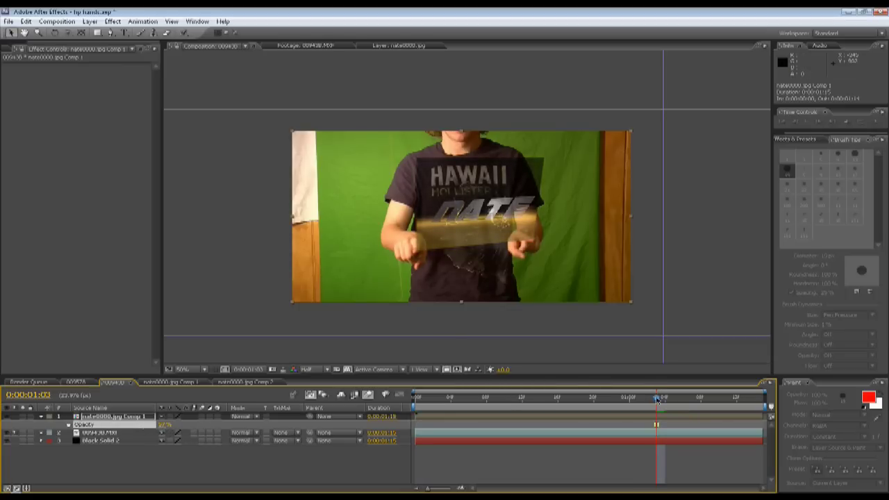
left_click_drag(618, 406, 595, 416)
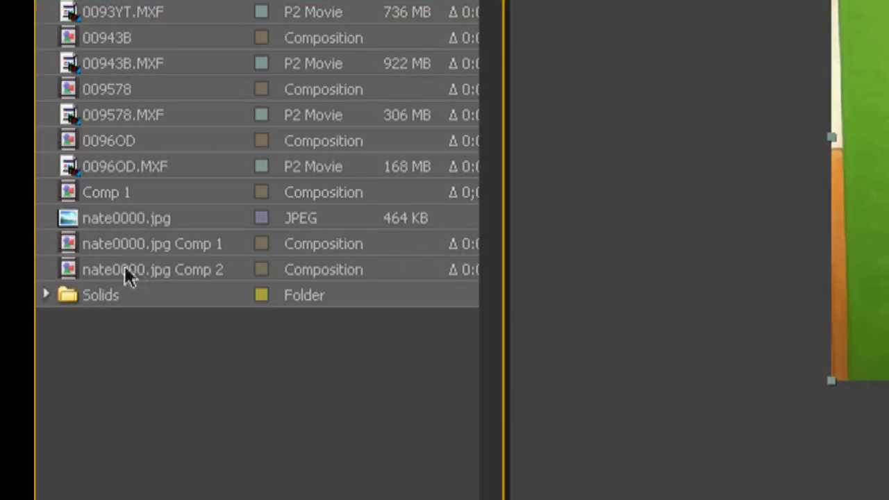
Step: Select nate0000.jpg in the Project panel
left_click(125, 220)
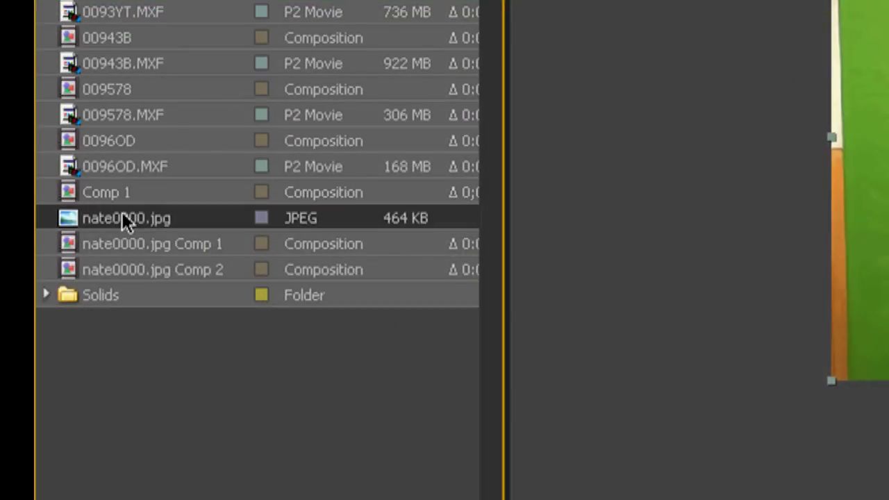
Step: Add nate0000.jpg above 009578.MXF in Comp 1, scale it to 26%, and move it beside the fingertip
left_click_drag(122, 212, 338, 499)
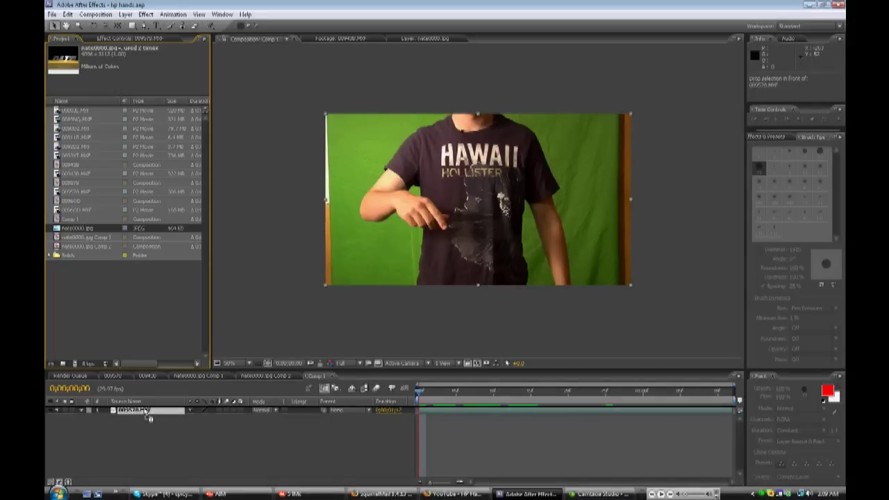
left_click_drag(149, 415, 147, 411)
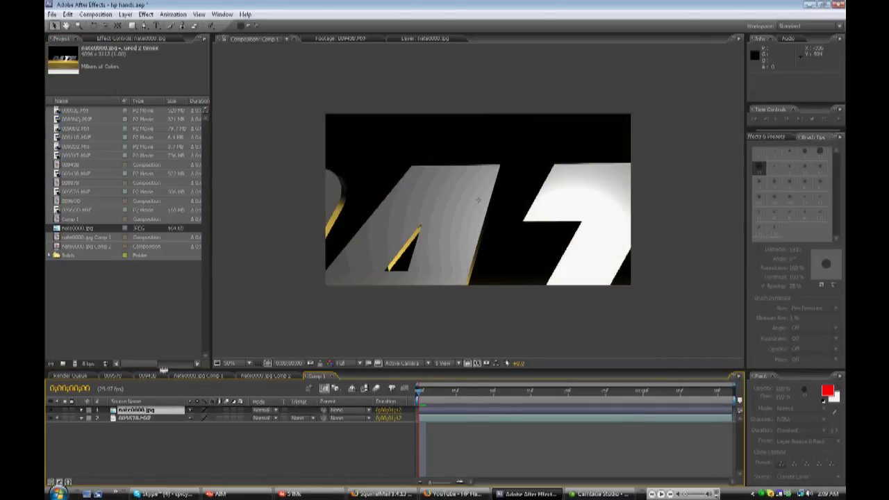
key("s")
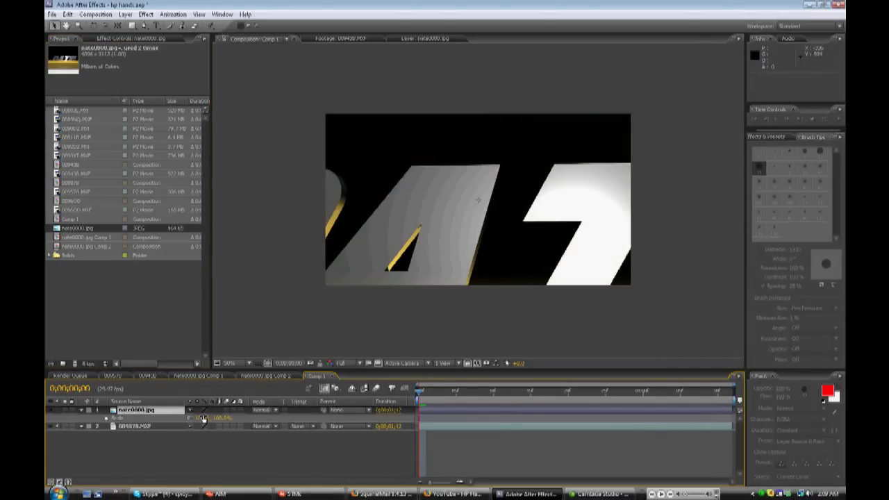
left_click_drag(203, 417, 164, 420)
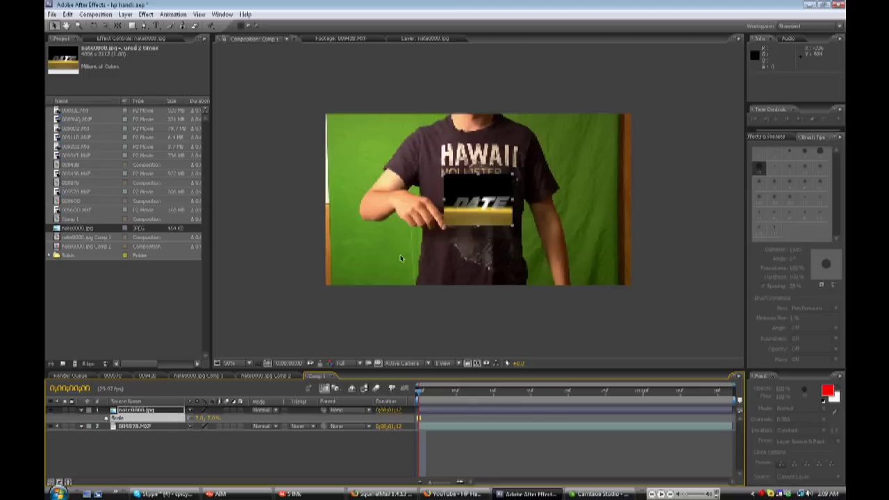
key("period")
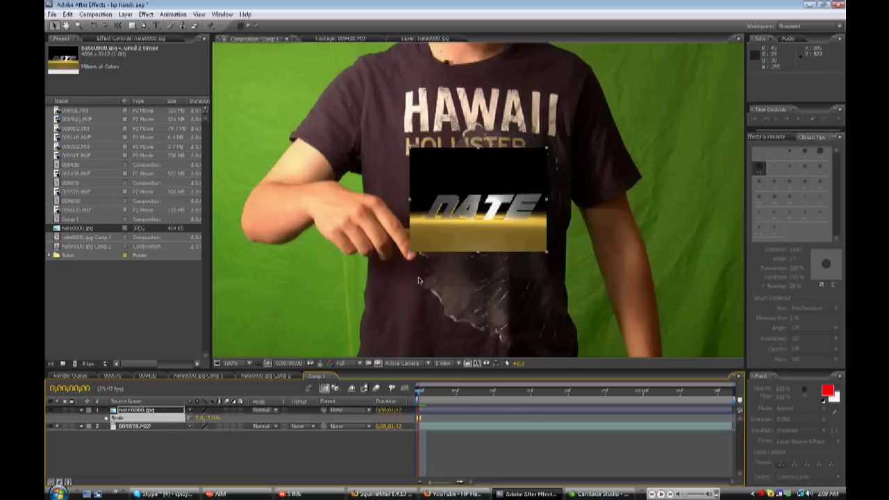
left_click_drag(452, 227, 475, 191)
left_click_drag(420, 392, 447, 394)
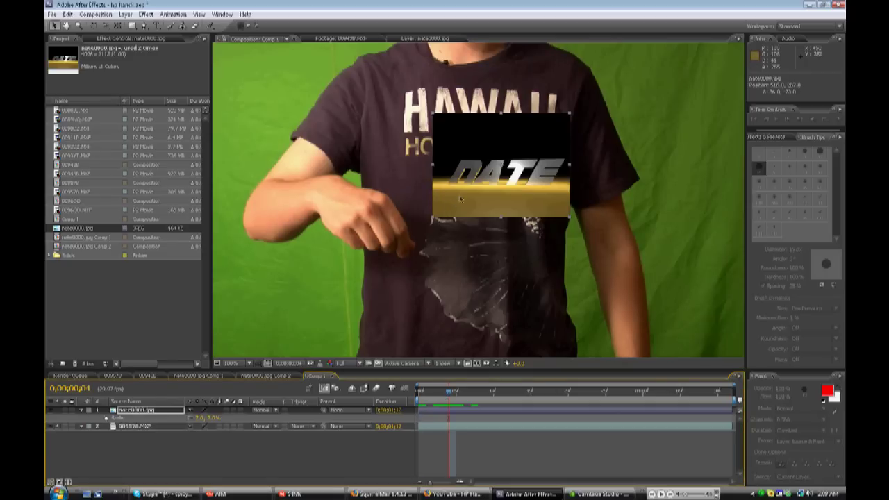
Step: Place the NATE card down-left against the thumb and tilt it about 11° clockwise
left_click_drag(460, 200, 431, 224)
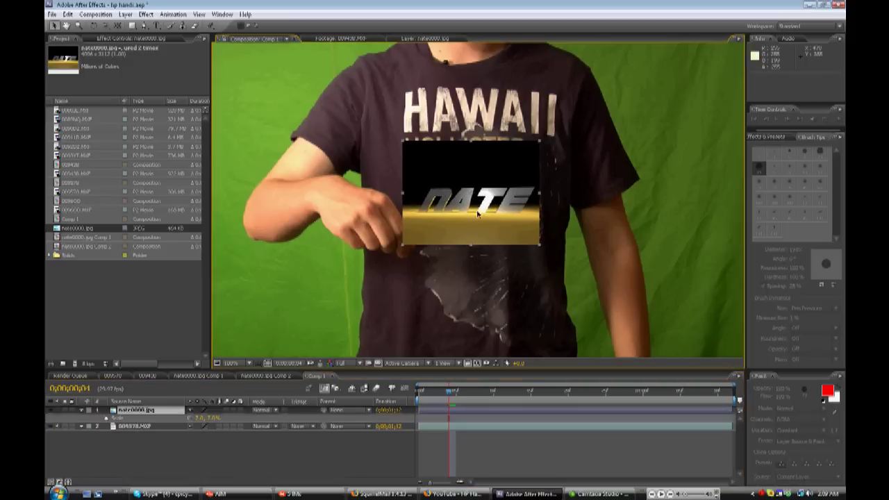
key("Return")
left_click(140, 414)
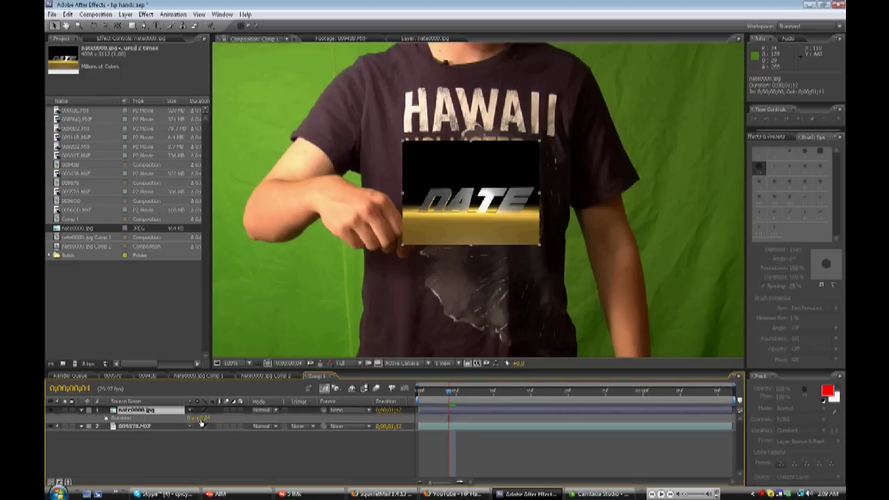
left_click_drag(198, 418, 184, 176)
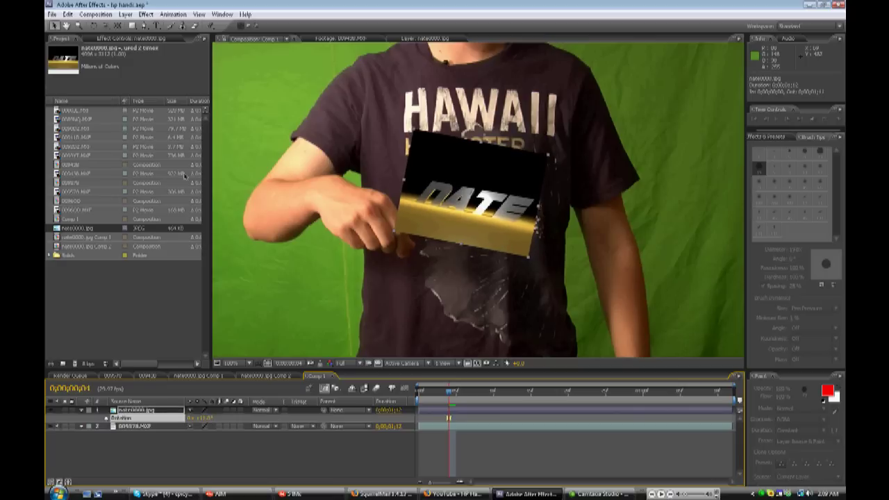
left_click_drag(453, 224, 463, 245)
left_click(193, 452)
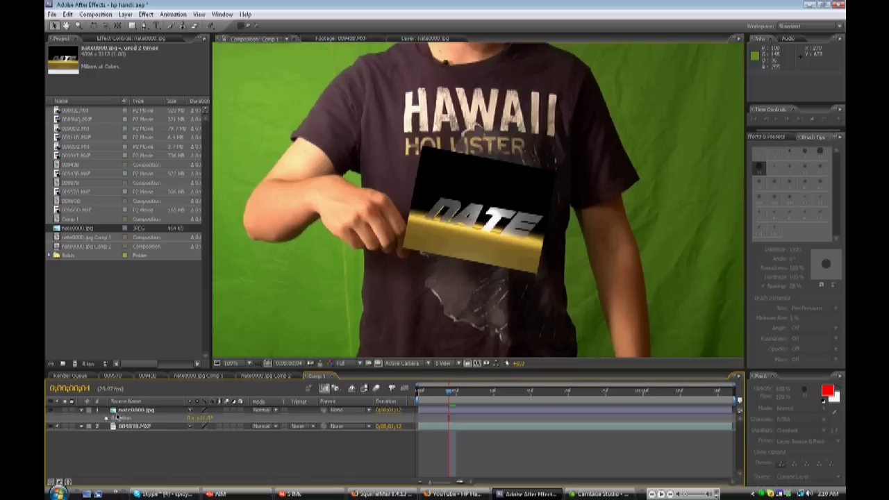
left_click(132, 410)
key("p")
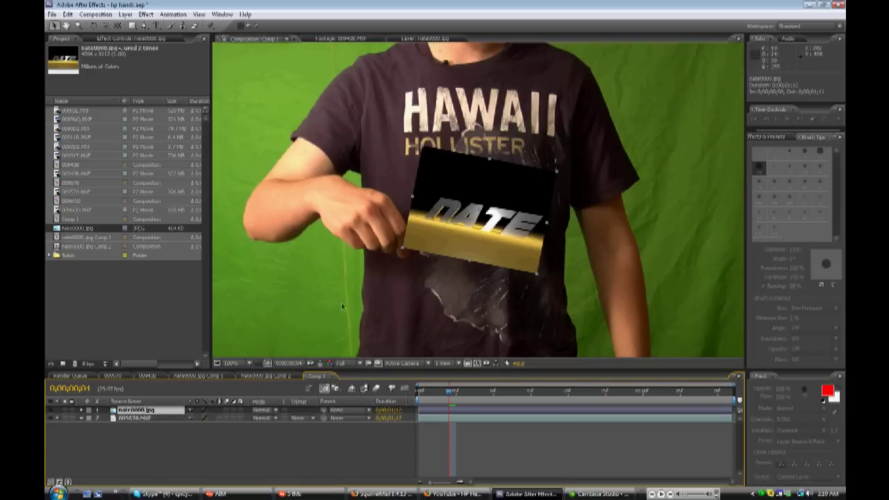
Step: Hide nate0000.jpg, duplicate 009578.MXF, and stack the copy above the image layer
left_click(49, 411)
left_click(144, 419)
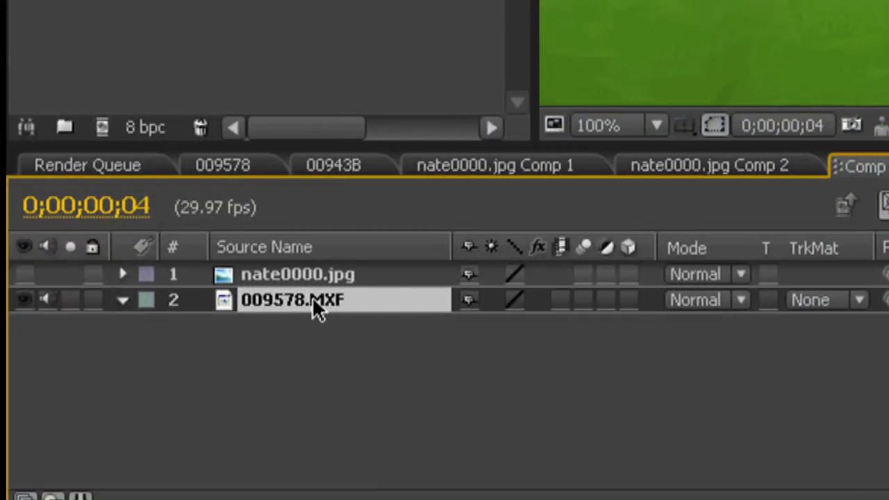
key("ctrl+d")
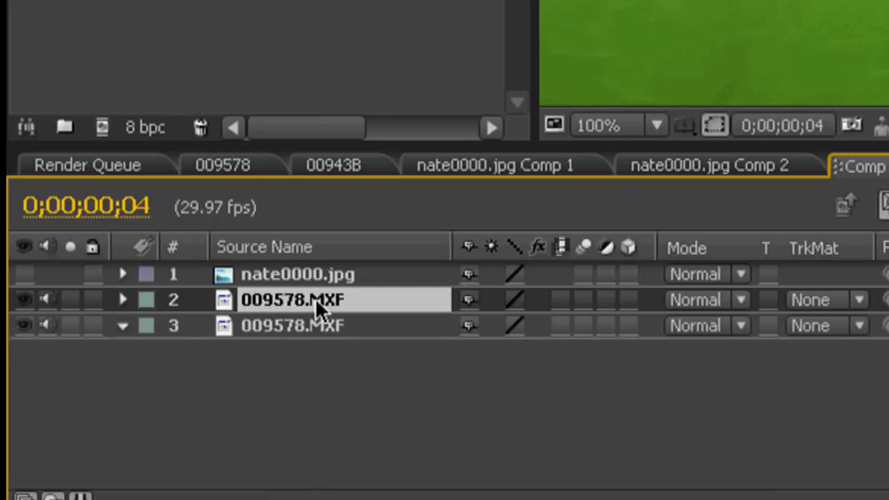
left_click_drag(316, 298, 323, 262)
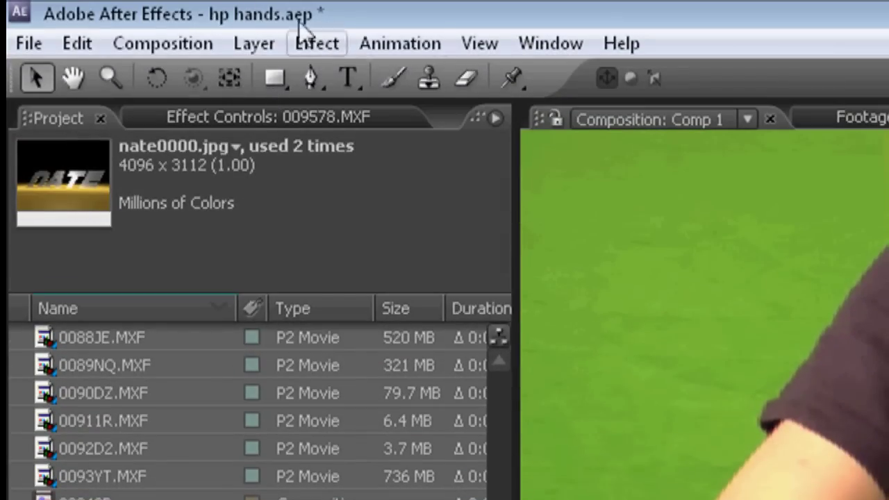
Step: With the Pen tool, trace Mask 1 from the thumb's top down its edge around the tip
left_click(313, 76)
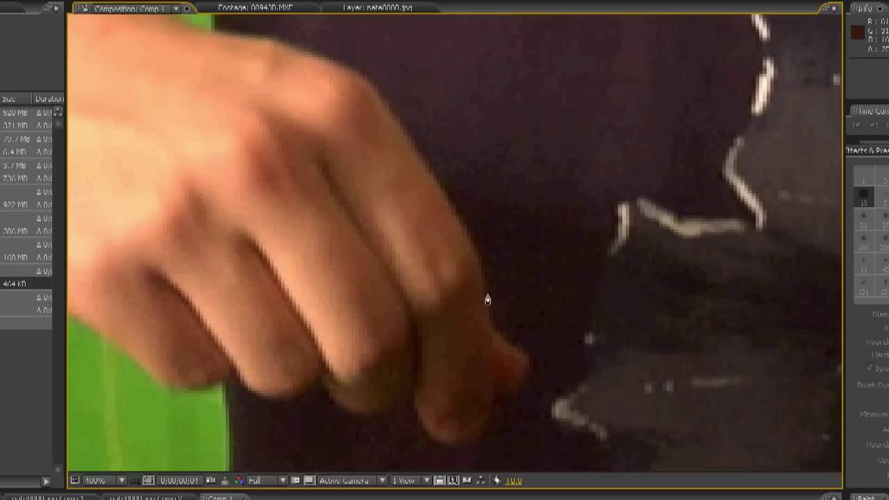
left_click(480, 267)
left_click(488, 301)
left_click(490, 341)
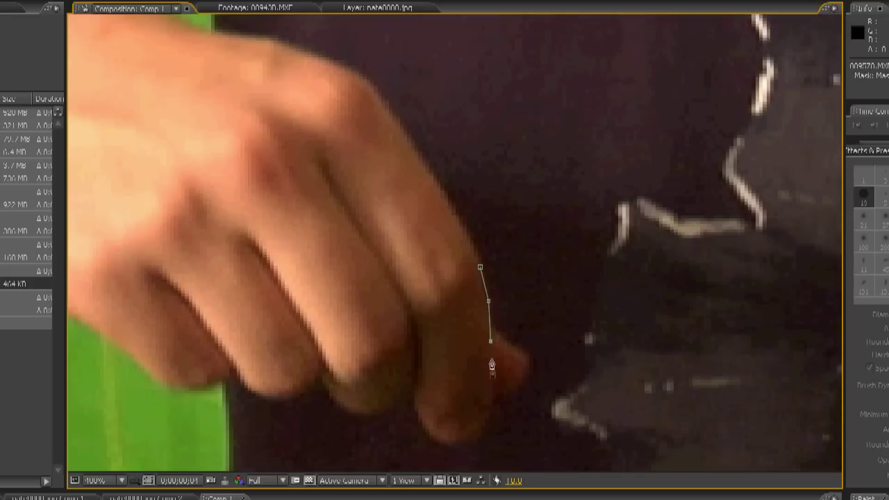
left_click(492, 392)
left_click(491, 423)
left_click(458, 447)
Step: Trace the mask up the thumb's inner edge and over the knuckle, closing it at the start point
left_click(427, 438)
left_click(422, 331)
left_click(407, 296)
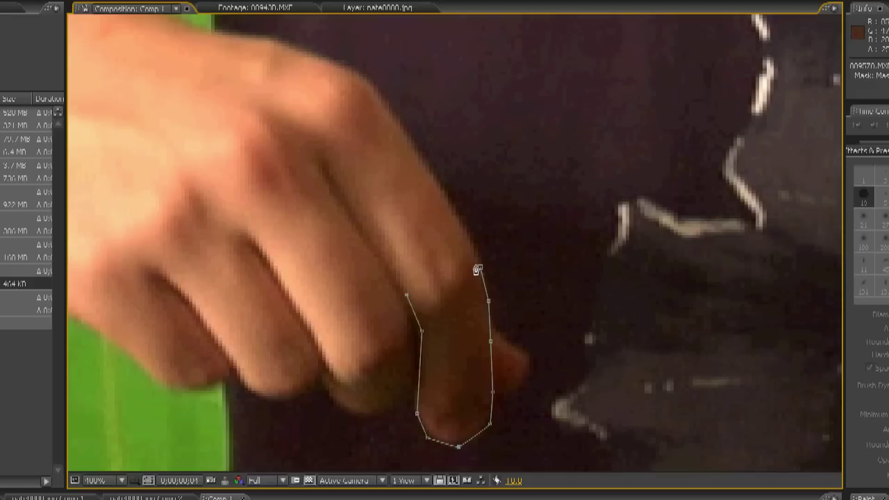
left_click(392, 261)
left_click(455, 216)
left_click(480, 267)
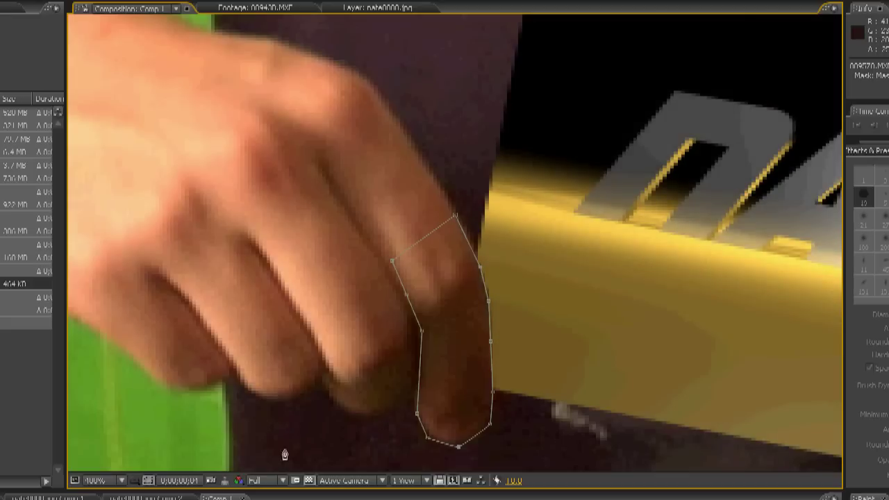
scroll(284, 452, "down", 5)
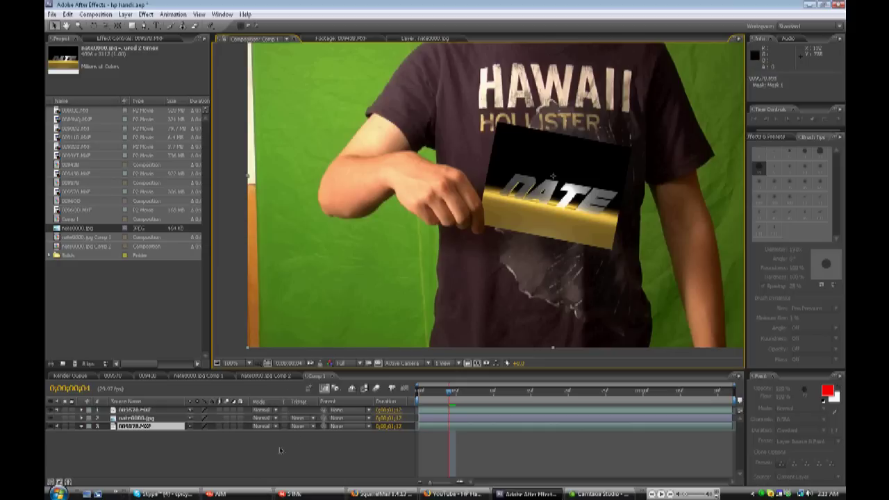
Step: Lower nate0000.jpg's Opacity to about half so the shirt shows through
left_click(170, 450)
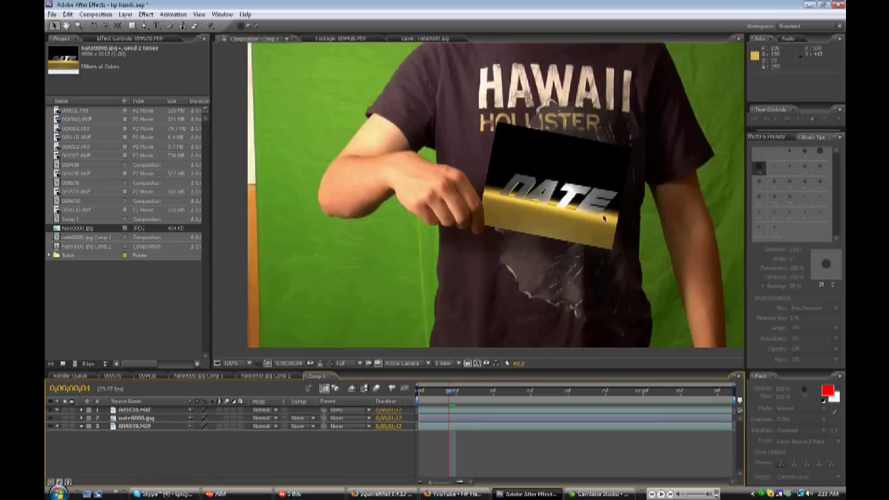
left_click(139, 418)
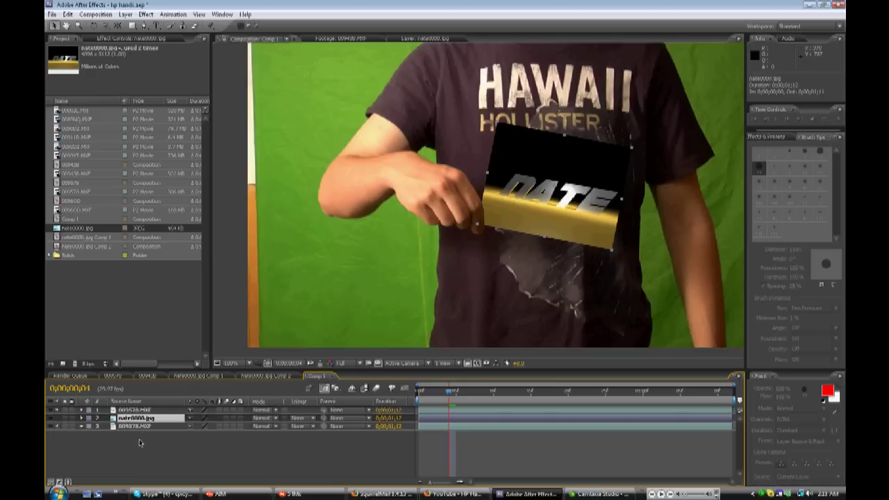
key("t")
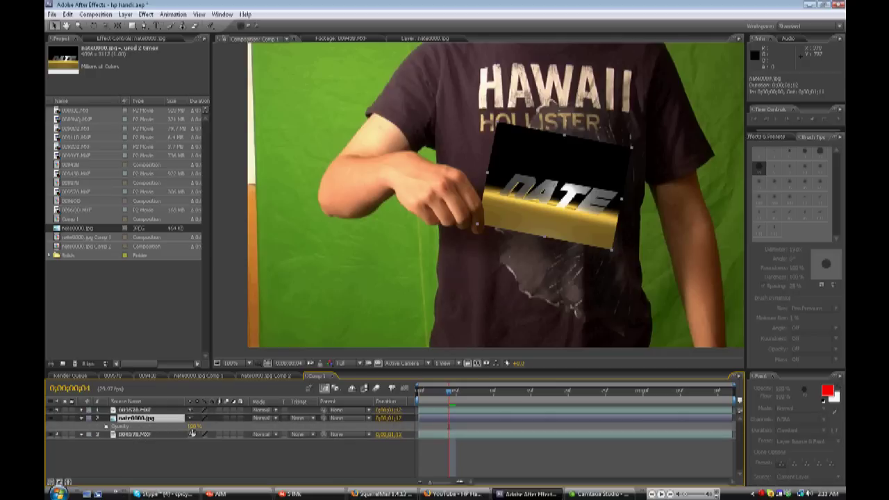
left_click_drag(193, 431, 173, 437)
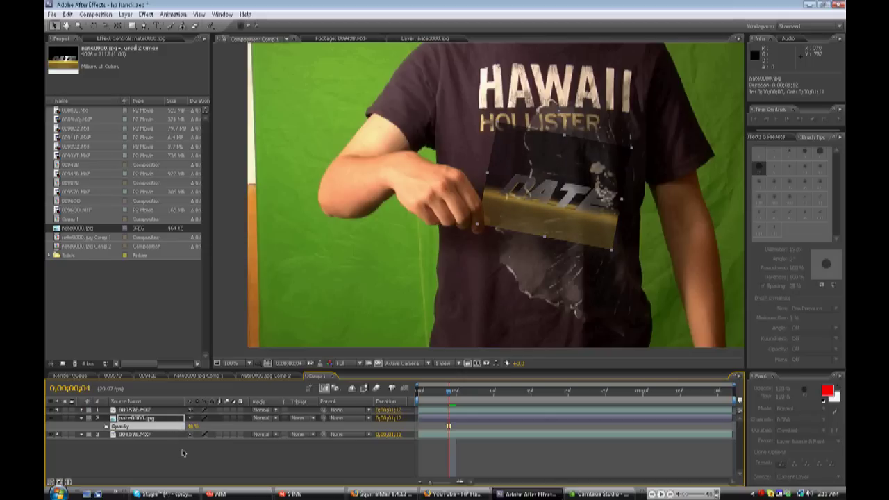
key("ctrl+Up")
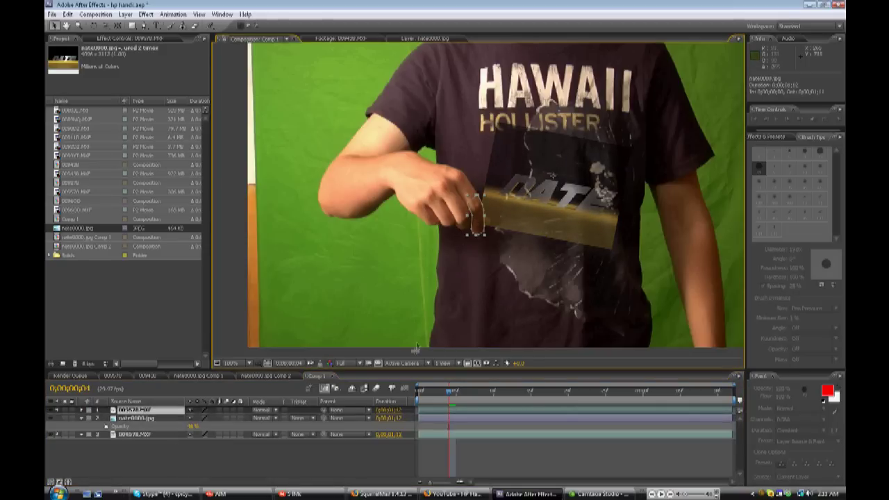
left_click(280, 464)
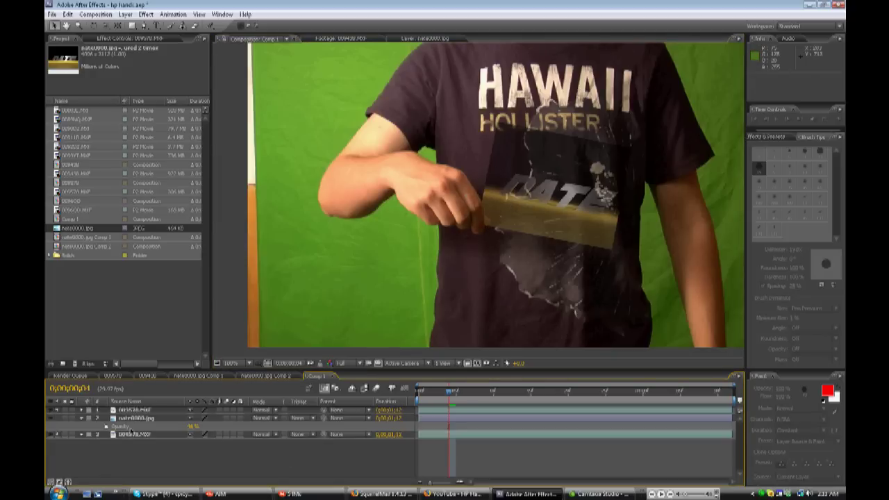
Step: Key Mask 1's Mask Path and Mask Expansion on the top 009578.MXF copy at 0:00:00:04
left_click(150, 419)
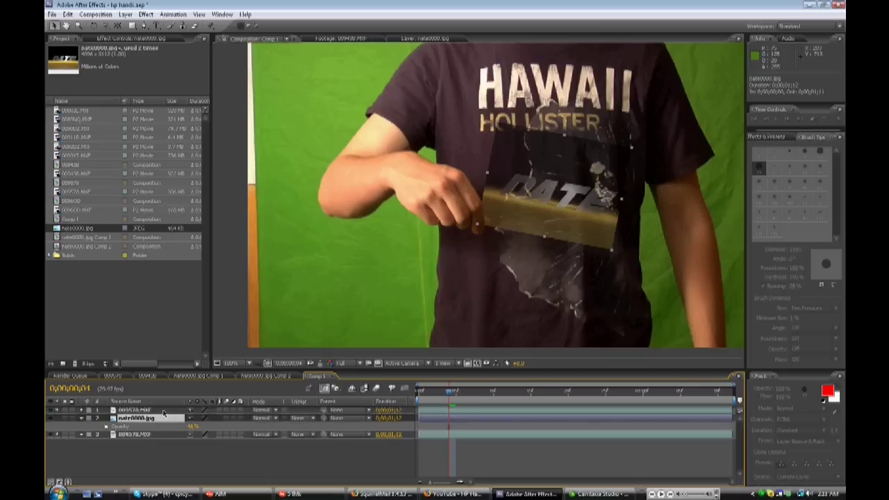
left_click(148, 411)
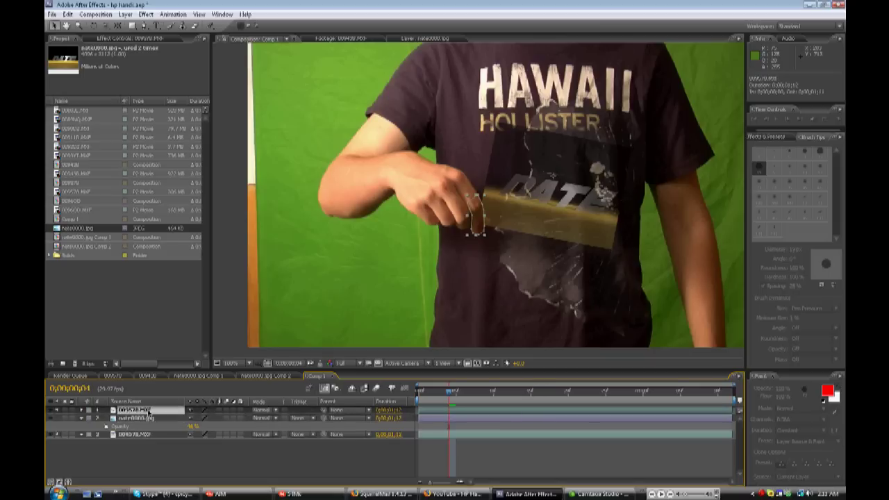
key("m")
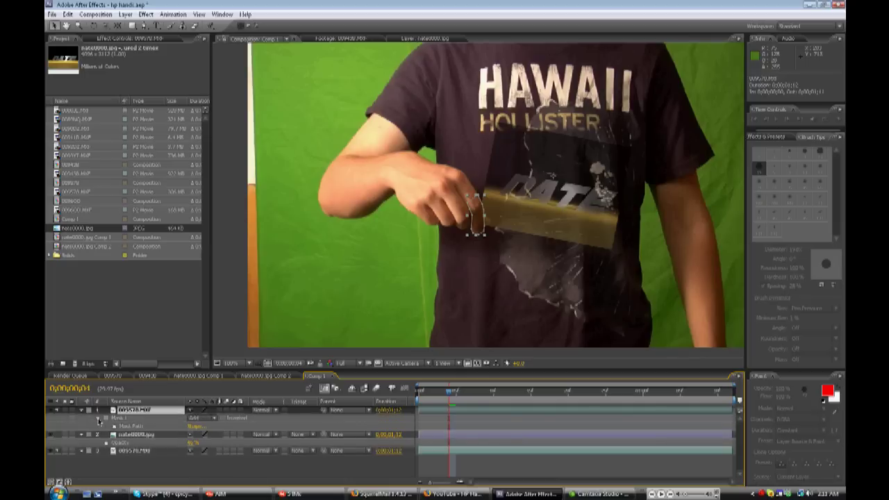
left_click(99, 418)
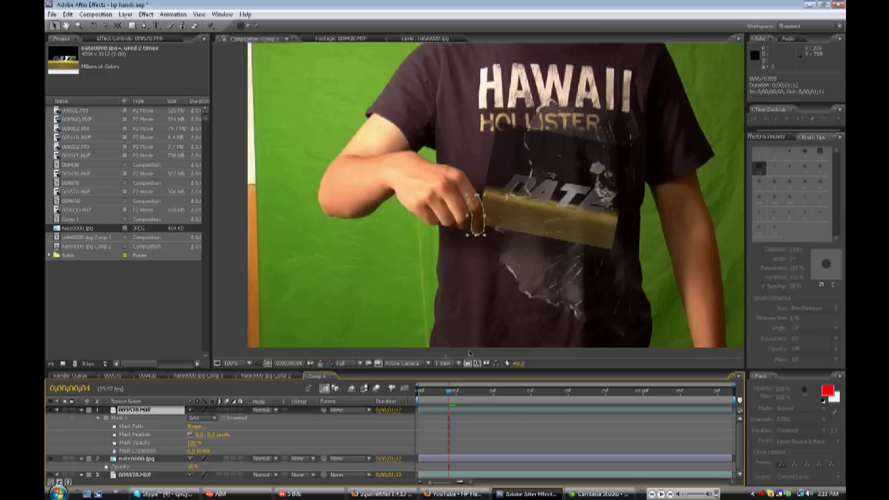
left_click(115, 427)
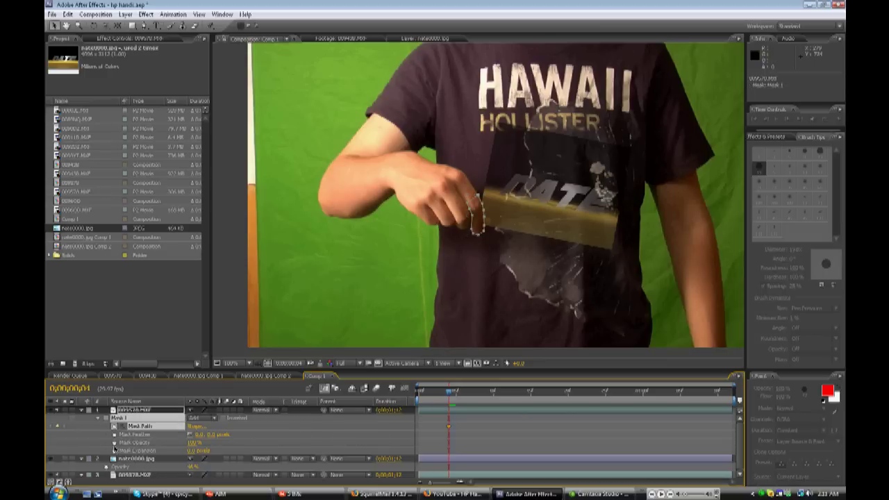
left_click(114, 451)
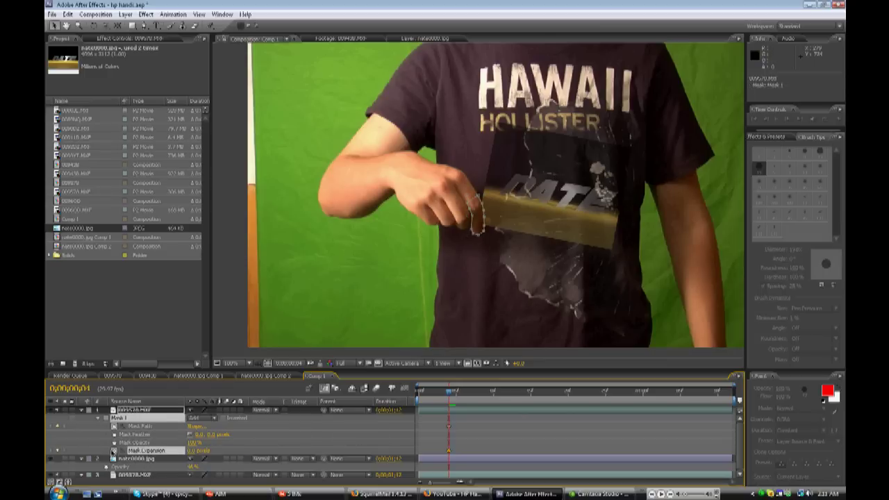